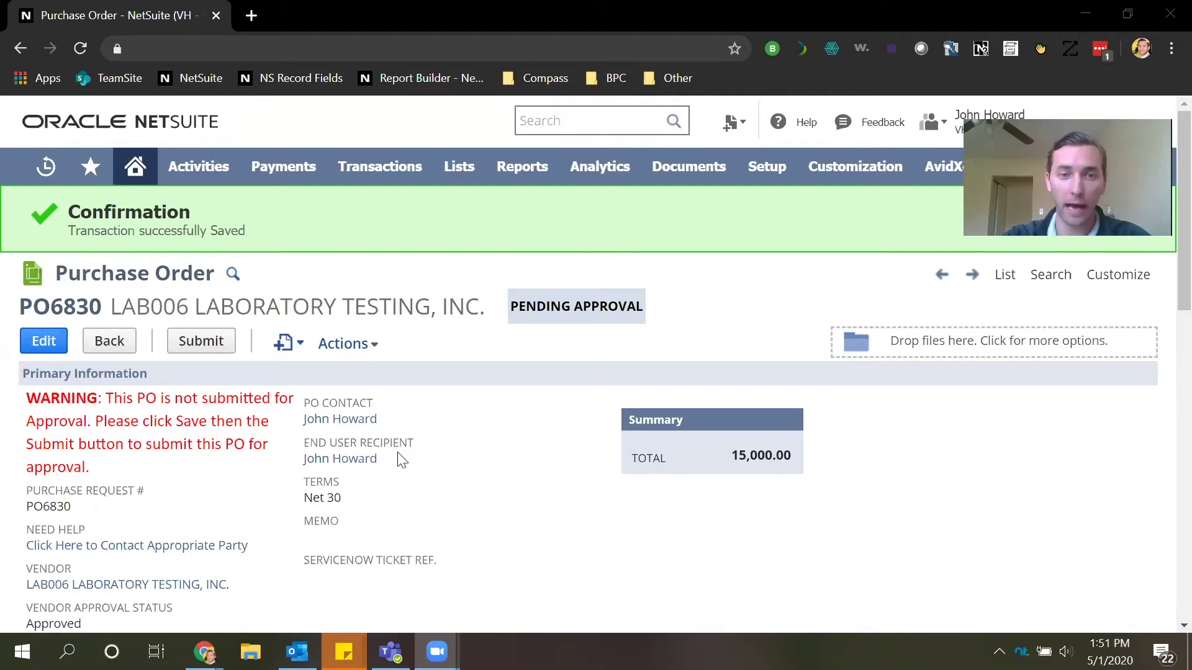
Submit the 15,000.00 purchase order PO6830 so it goes to pending approval
{"action": "scroll", "coordinate": [569, 449], "scroll_direction": "down", "scroll_amount": 2}
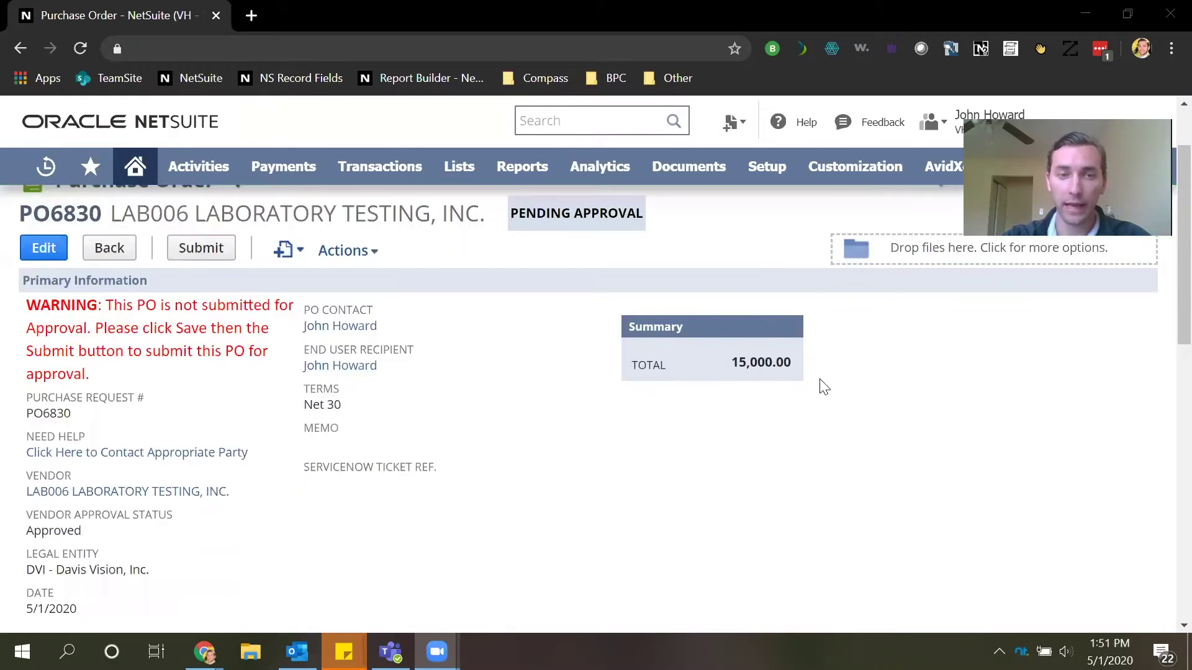
{"action": "left_click", "coordinate": [212, 249]}
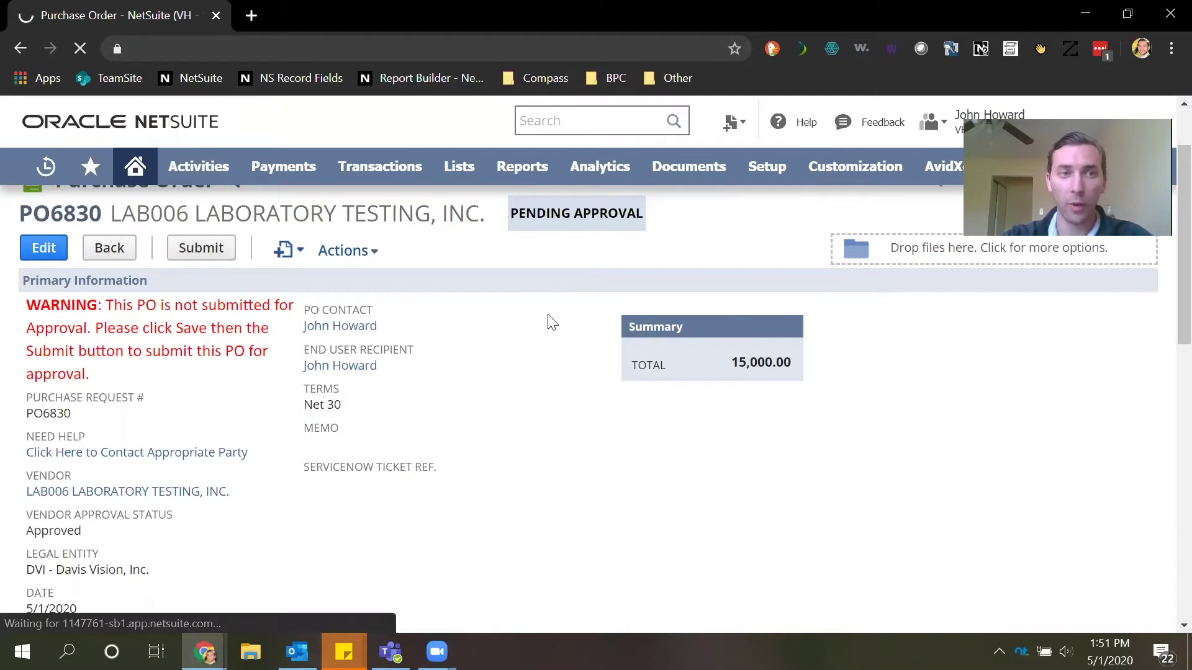
{"action": "scroll", "coordinate": [553, 336], "scroll_direction": "up", "scroll_amount": 2}
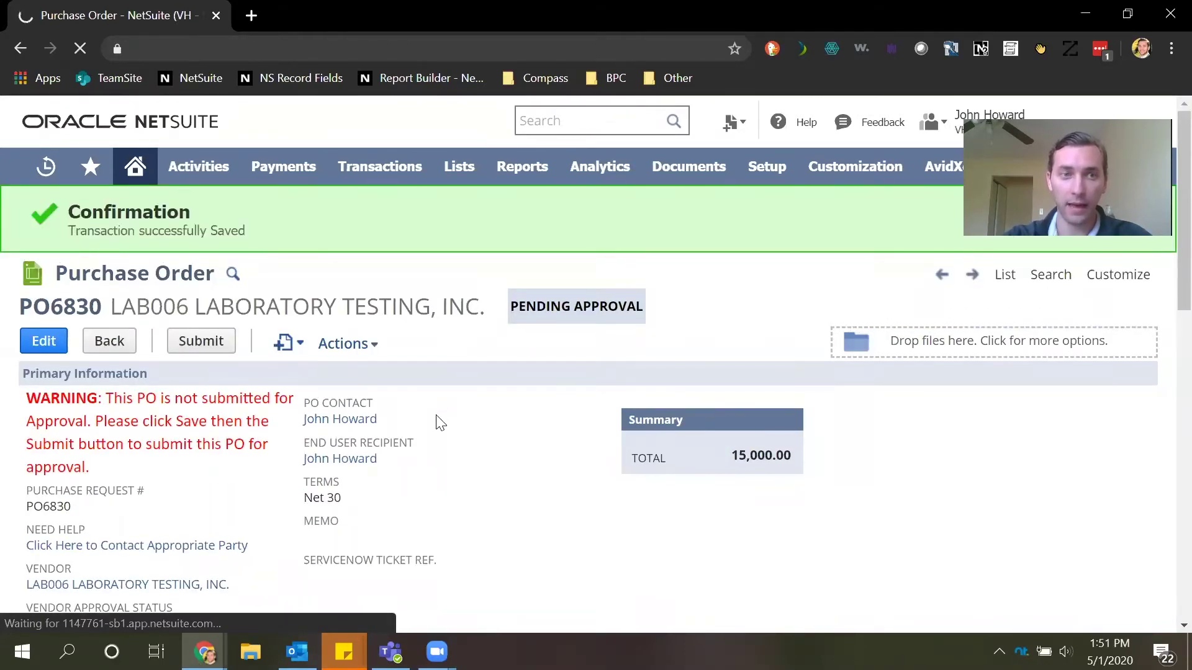
Open the PO contact's employee record, then their supervisor's record in its own tab
{"action": "middle_click", "coordinate": [370, 460]}
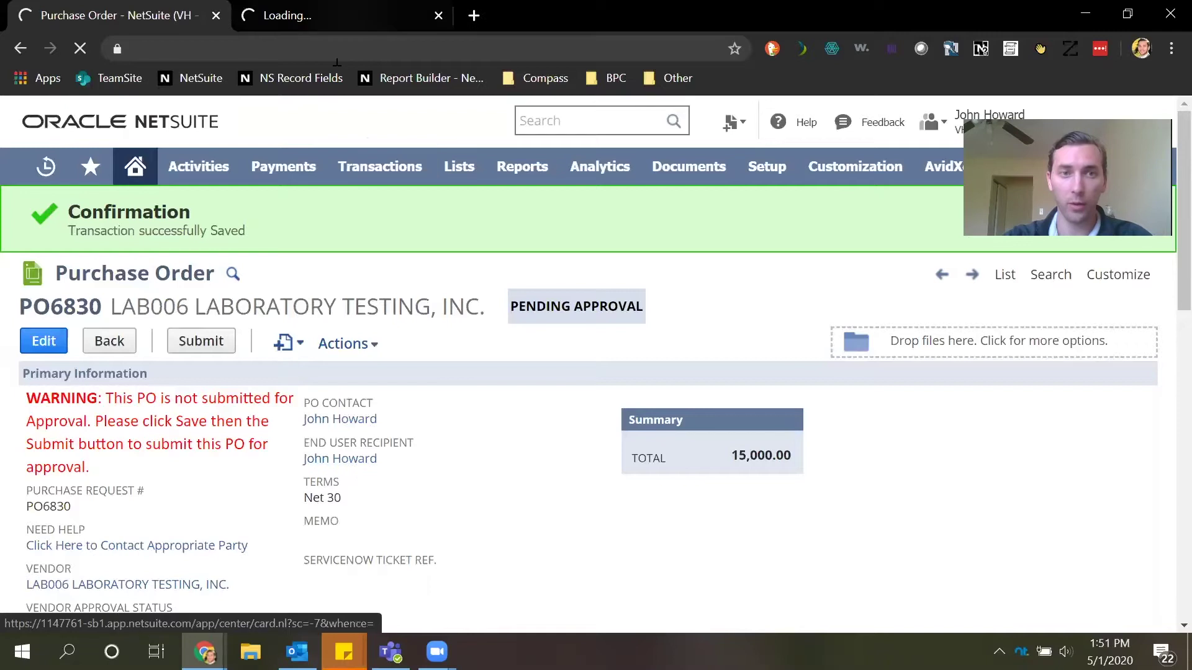
{"action": "left_click", "coordinate": [335, 16]}
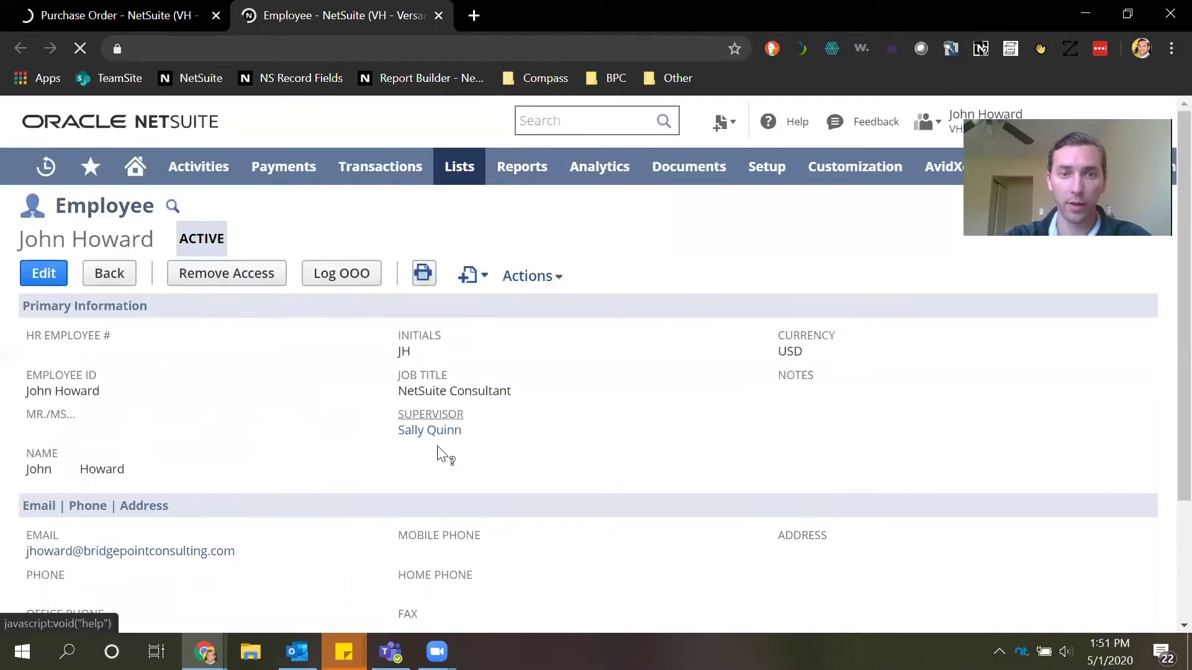
{"action": "middle_click", "coordinate": [439, 434]}
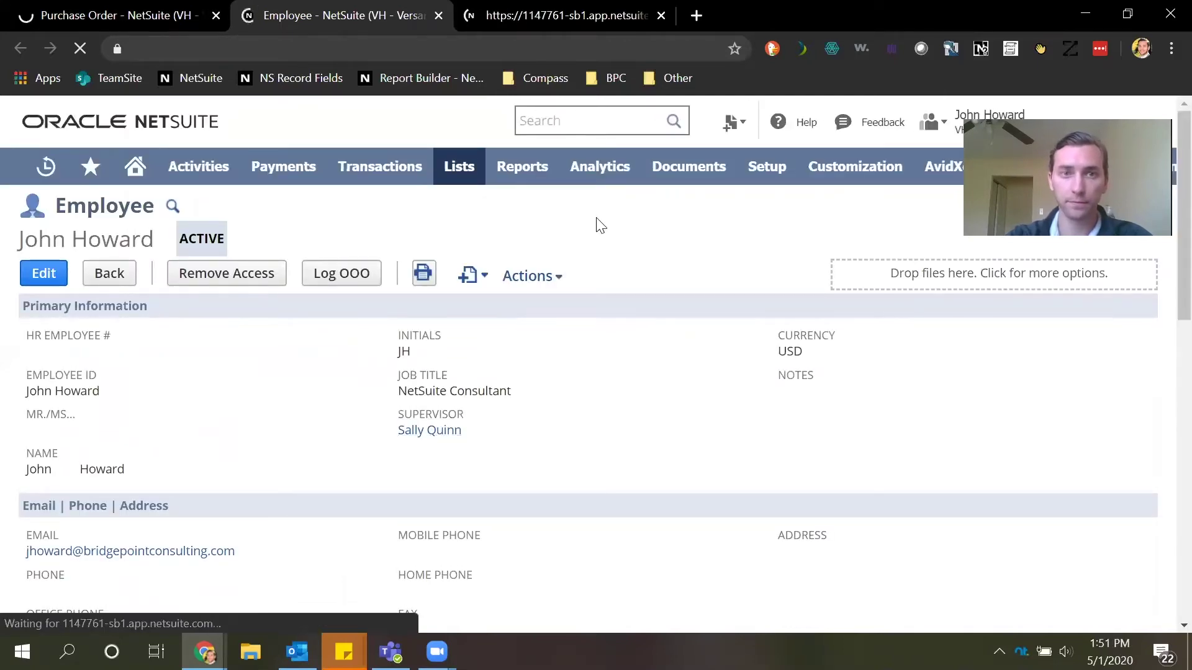
{"action": "key", "text": "ctrl+Tab"}
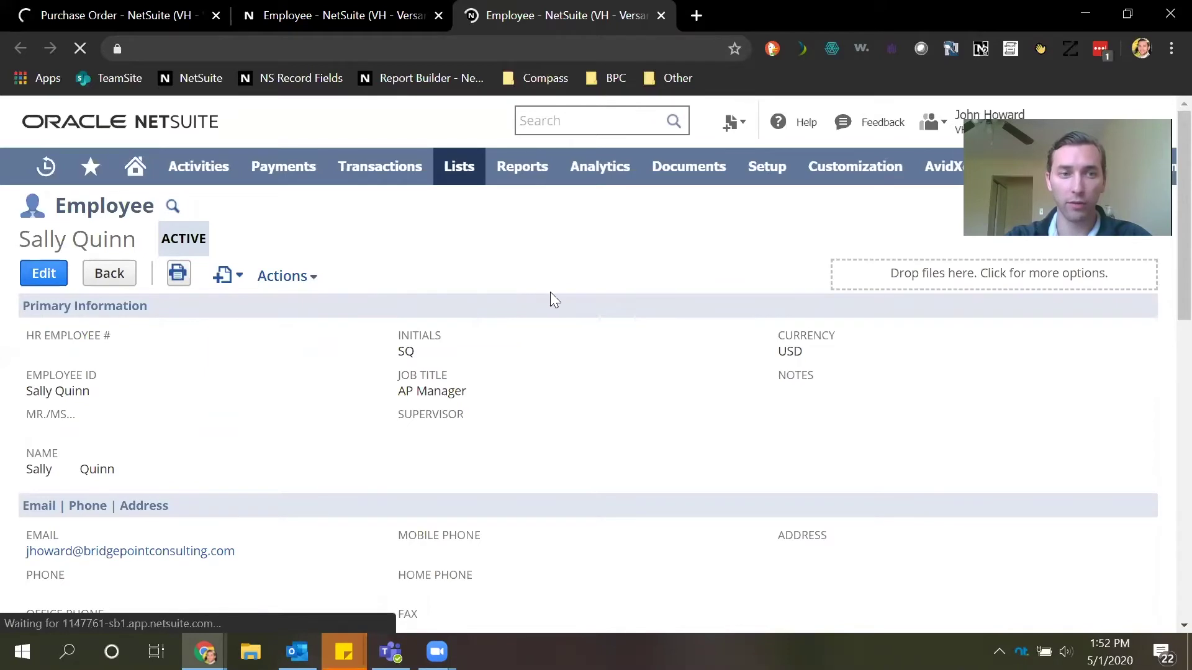
Show the supervisor's Access roles, including VH - Department Approver - NonSSO
{"action": "scroll", "coordinate": [521, 309], "scroll_direction": "down", "scroll_amount": 1}
{"action": "scroll", "coordinate": [521, 309], "scroll_direction": "down", "scroll_amount": 5}
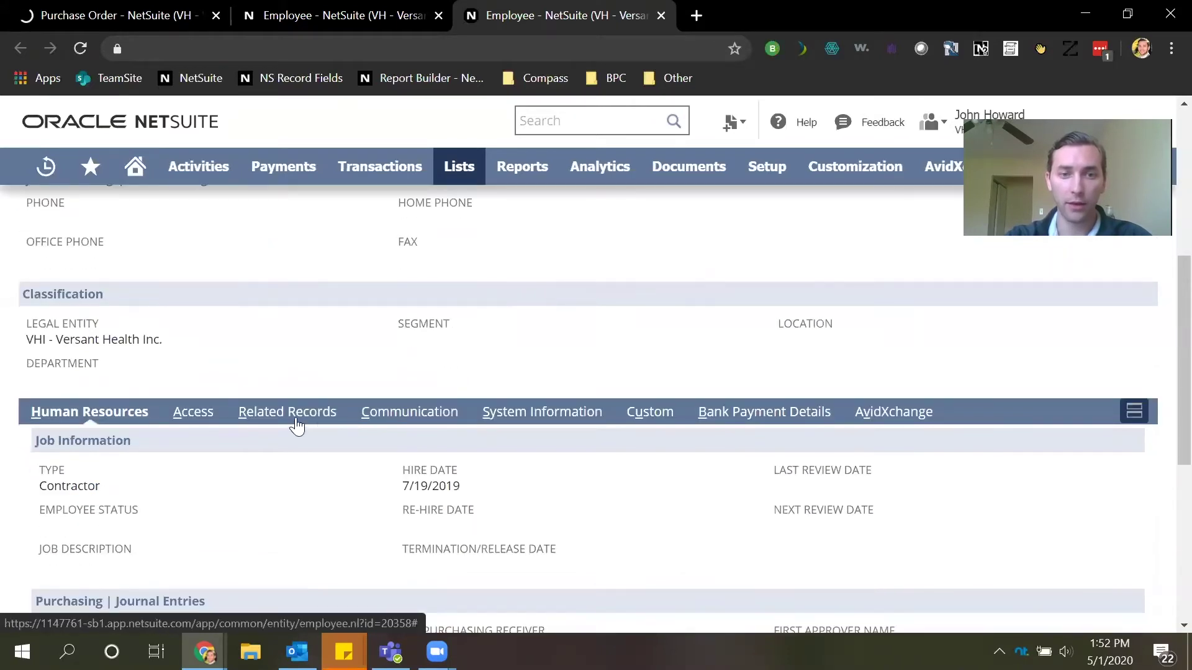
{"action": "left_click", "coordinate": [207, 414]}
{"action": "left_click_drag", "start_coordinate": [147, 456], "coordinate": [32, 452]}
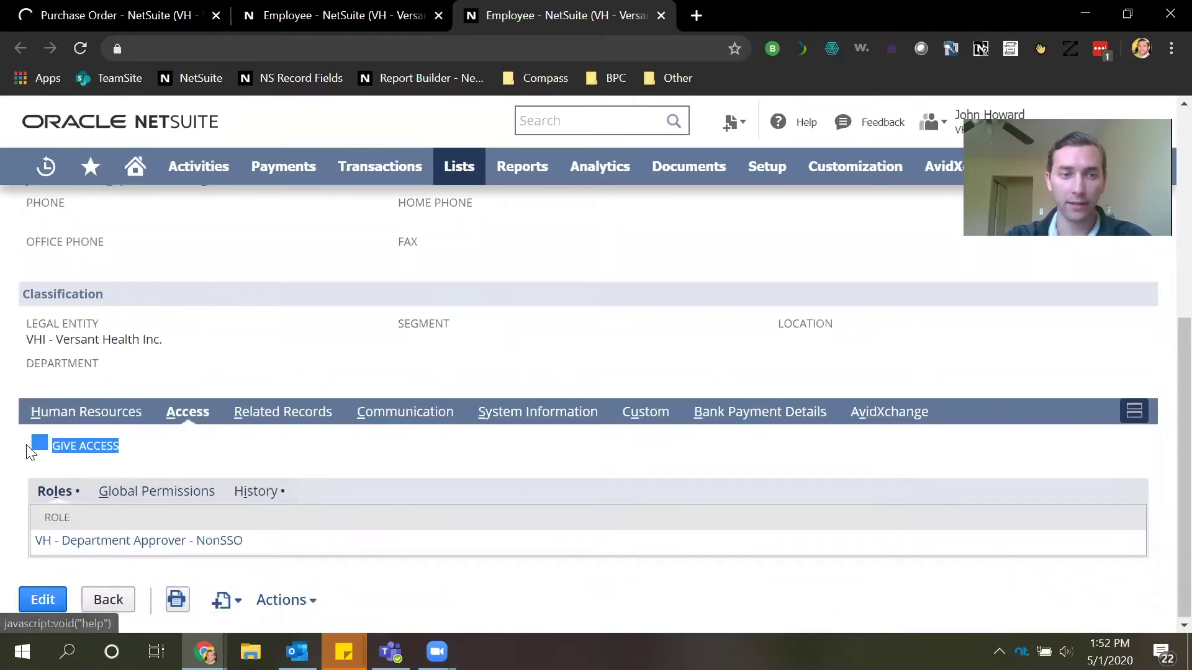
{"action": "left_click", "coordinate": [152, 456]}
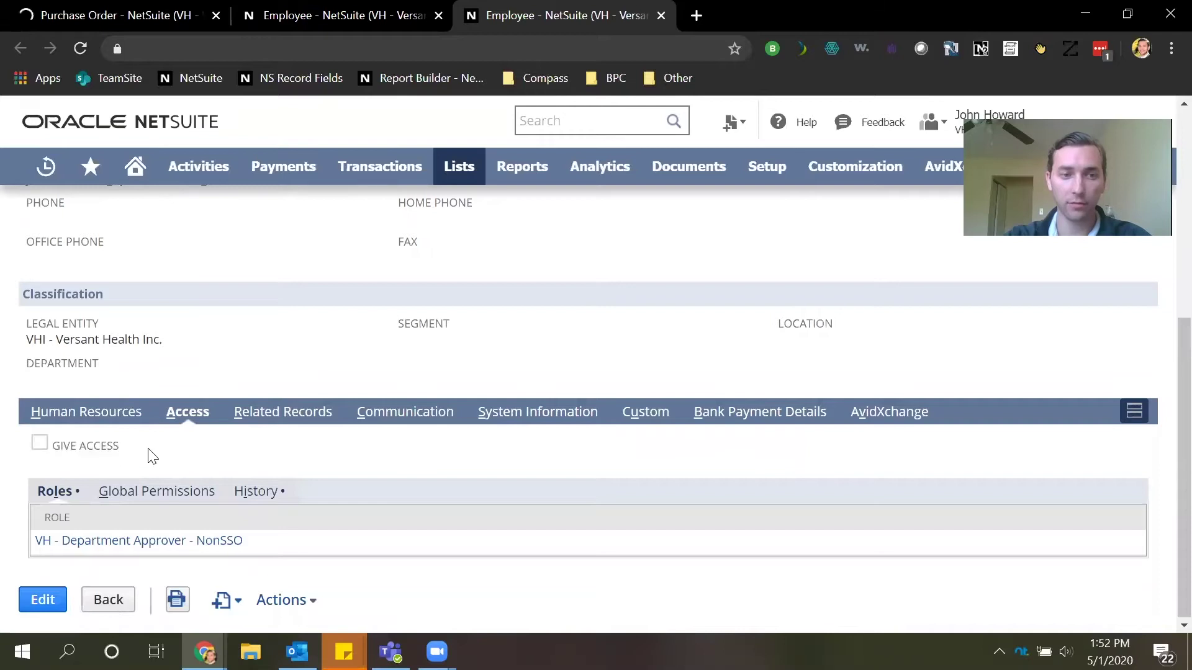
Return to the PO6830 purchase order record, then bring Outlook forward
{"action": "left_click", "coordinate": [128, 13]}
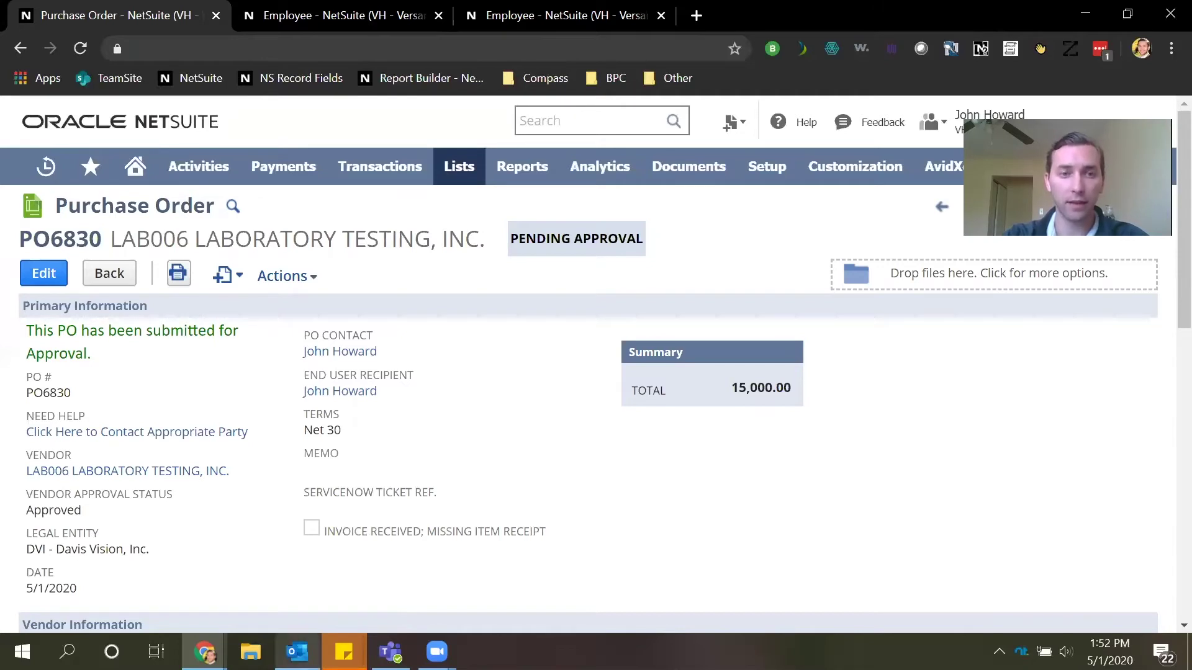
{"action": "left_click", "coordinate": [297, 651]}
Open the PO6830 $15,000.00 approval-request email and scroll down to its Approve | Reject links
{"action": "left_click", "coordinate": [210, 253]}
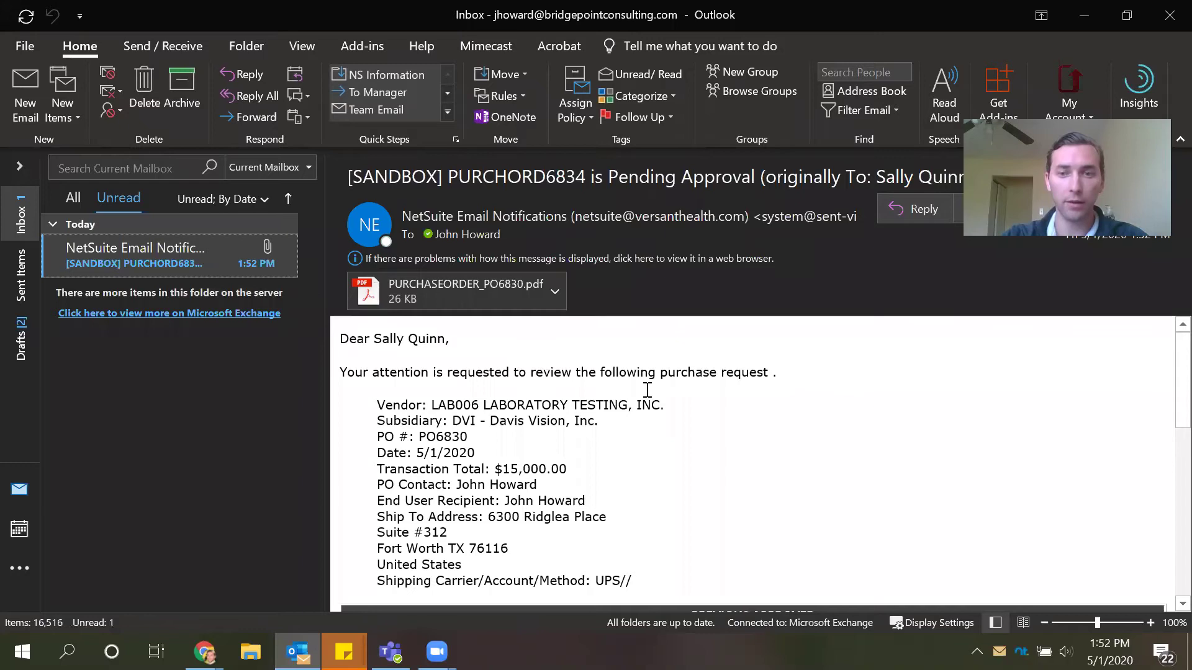
{"action": "left_click", "coordinate": [1159, 472]}
{"action": "left_click_drag", "start_coordinate": [343, 342], "coordinate": [445, 341]}
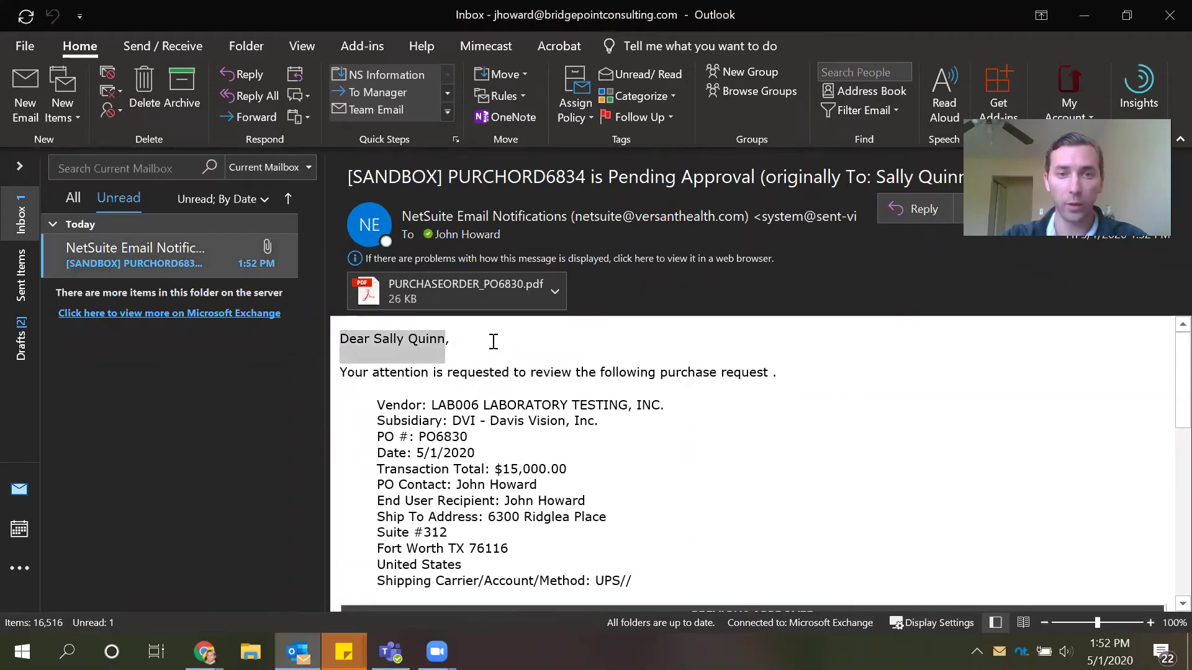
{"action": "scroll", "coordinate": [474, 357], "scroll_direction": "down", "scroll_amount": 1}
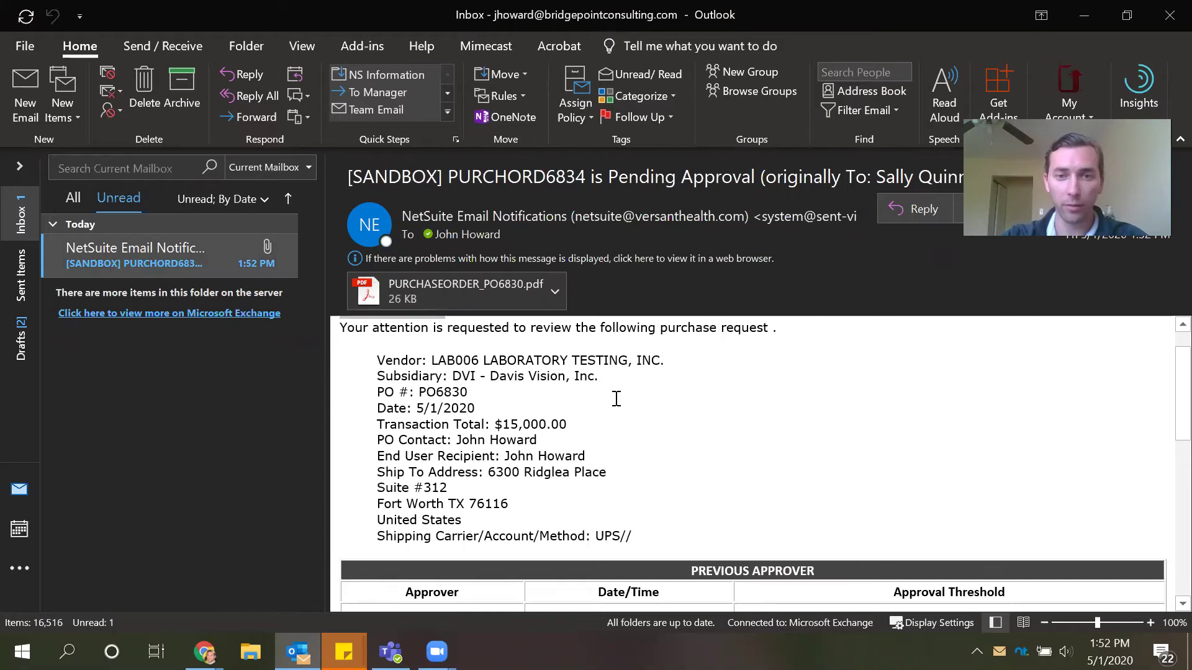
{"action": "scroll", "coordinate": [694, 470], "scroll_direction": "down", "scroll_amount": 2}
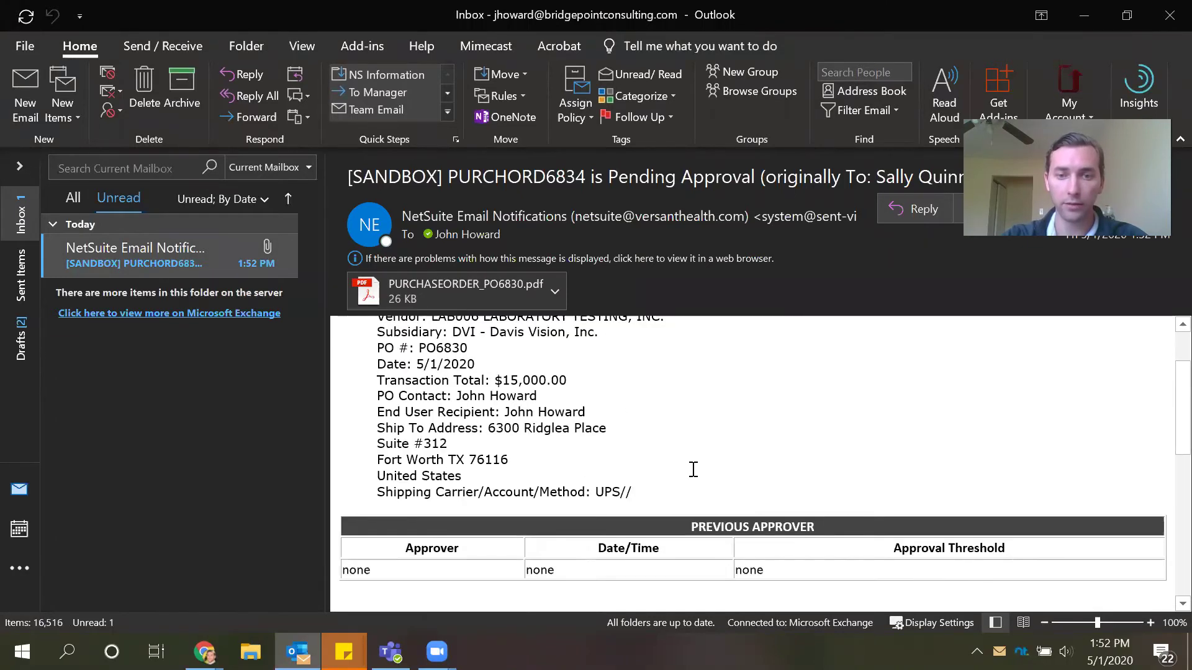
{"action": "scroll", "coordinate": [854, 495], "scroll_direction": "down", "scroll_amount": 4}
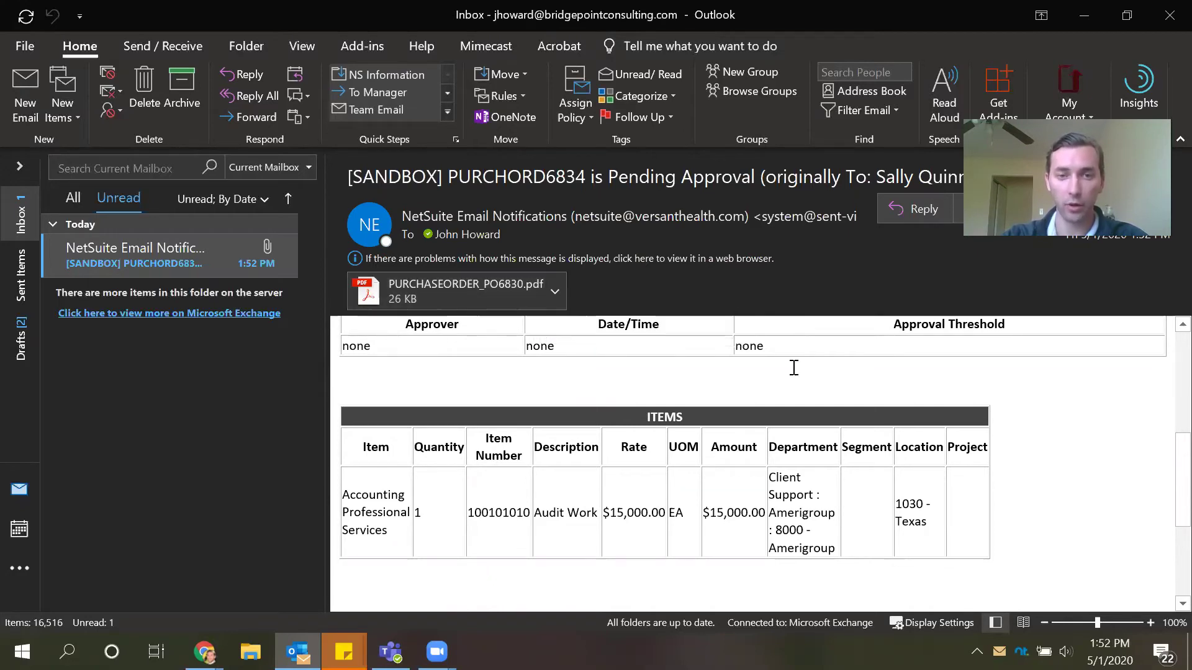
{"action": "scroll", "coordinate": [800, 368], "scroll_direction": "down", "scroll_amount": 1}
{"action": "scroll", "coordinate": [800, 369], "scroll_direction": "down", "scroll_amount": 3}
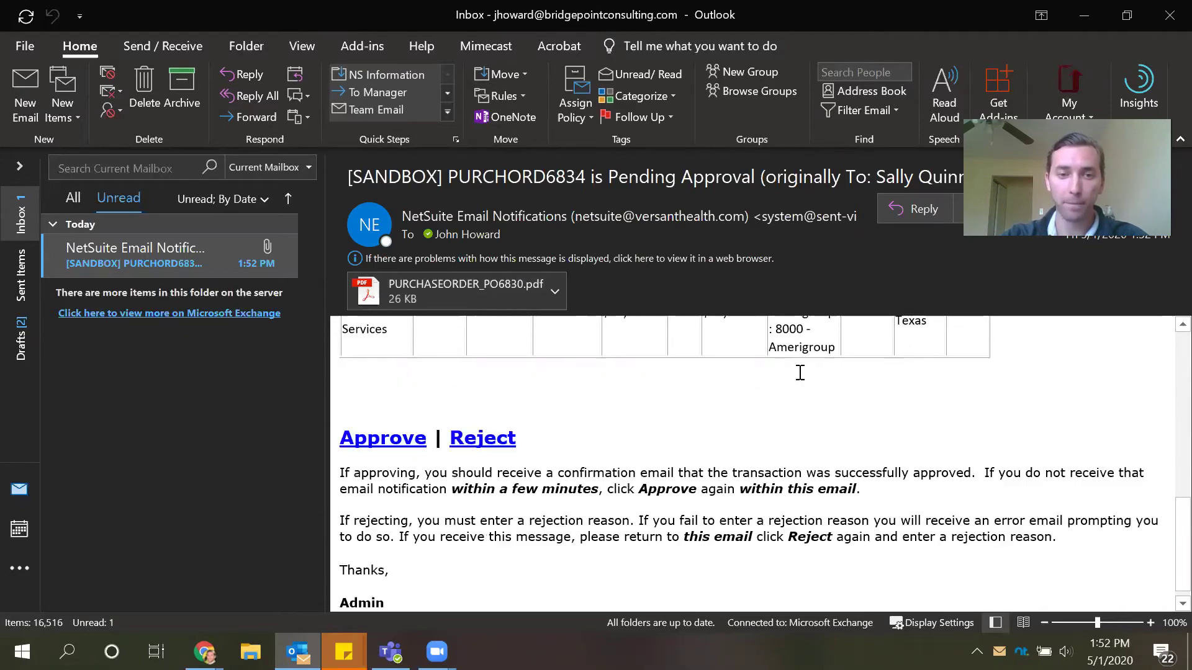
Send an approval reply for PURCHORD6834 with the reason 'Thank you!'
{"action": "left_click", "coordinate": [394, 428]}
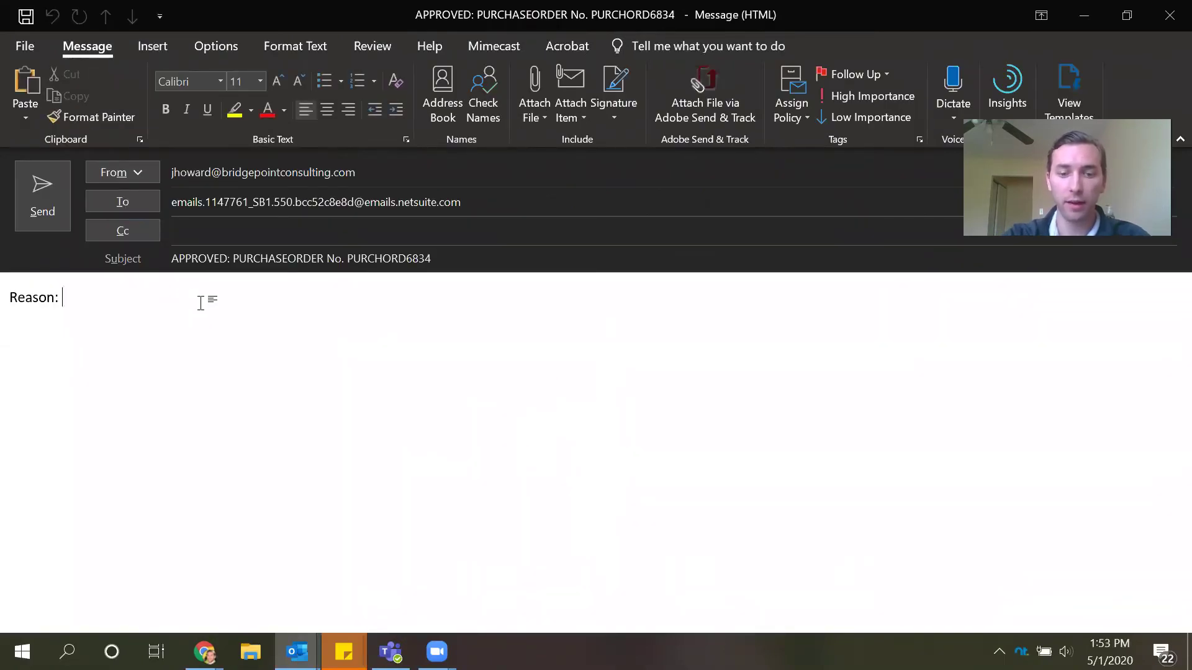
{"action": "type", "text": "Thank you!"}
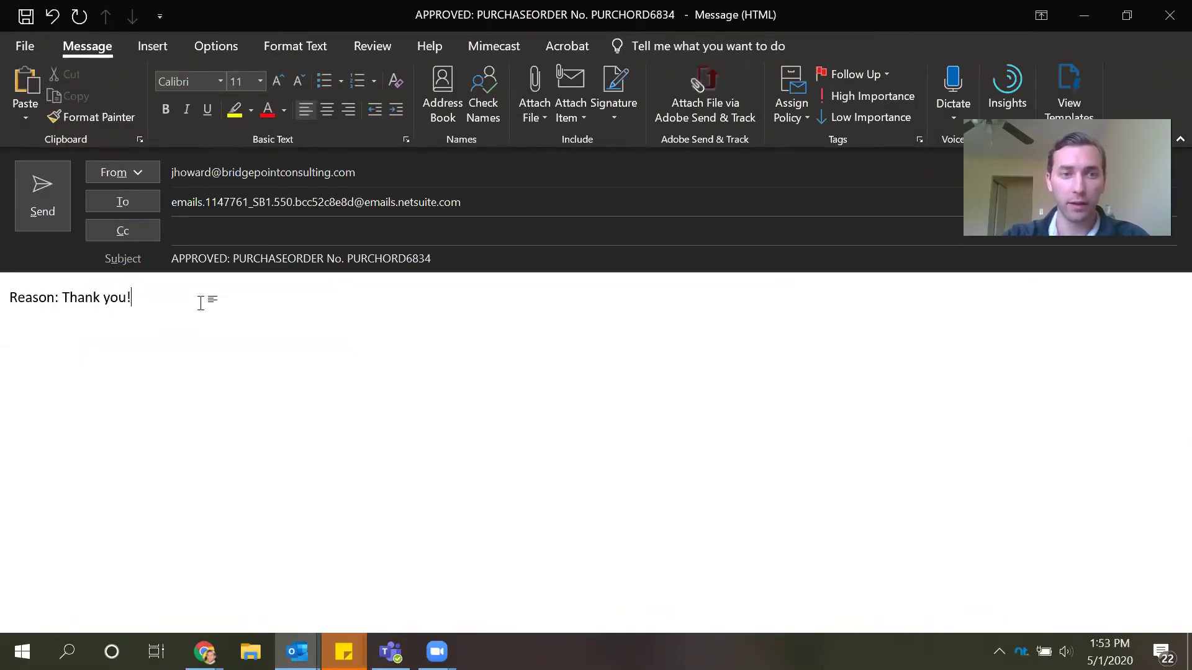
{"action": "left_click", "coordinate": [53, 203]}
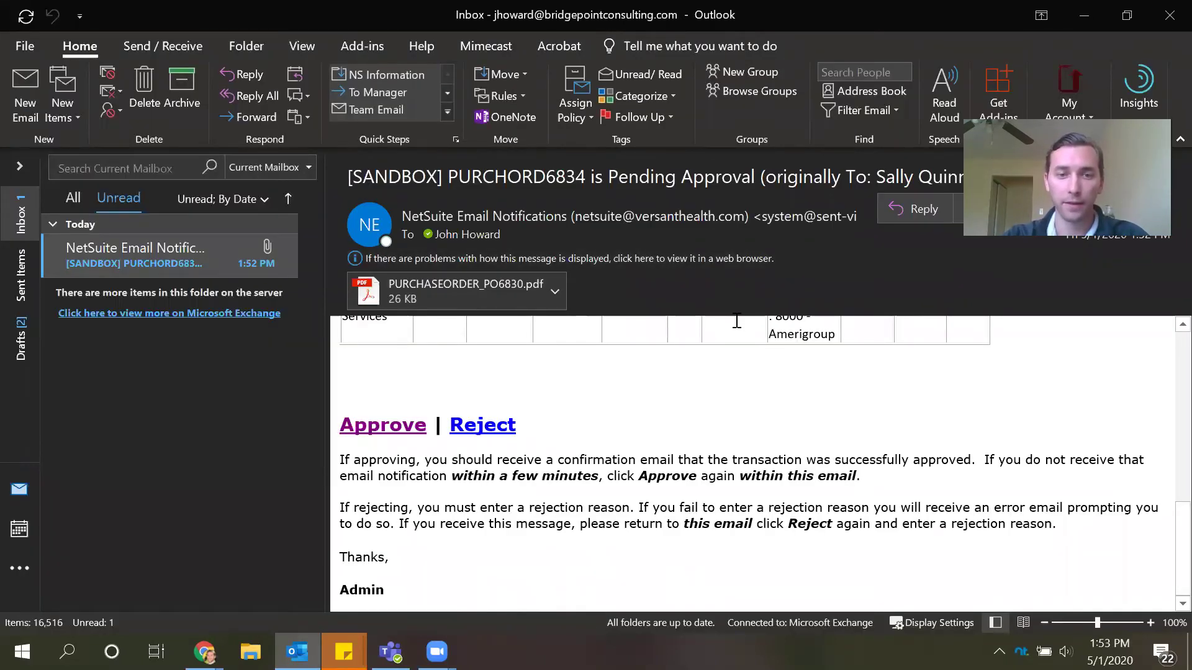
Reload PO6830 in NetSuite to confirm status Approved by Supervisor/Pending Receipt
{"action": "key", "text": "alt+Tab"}
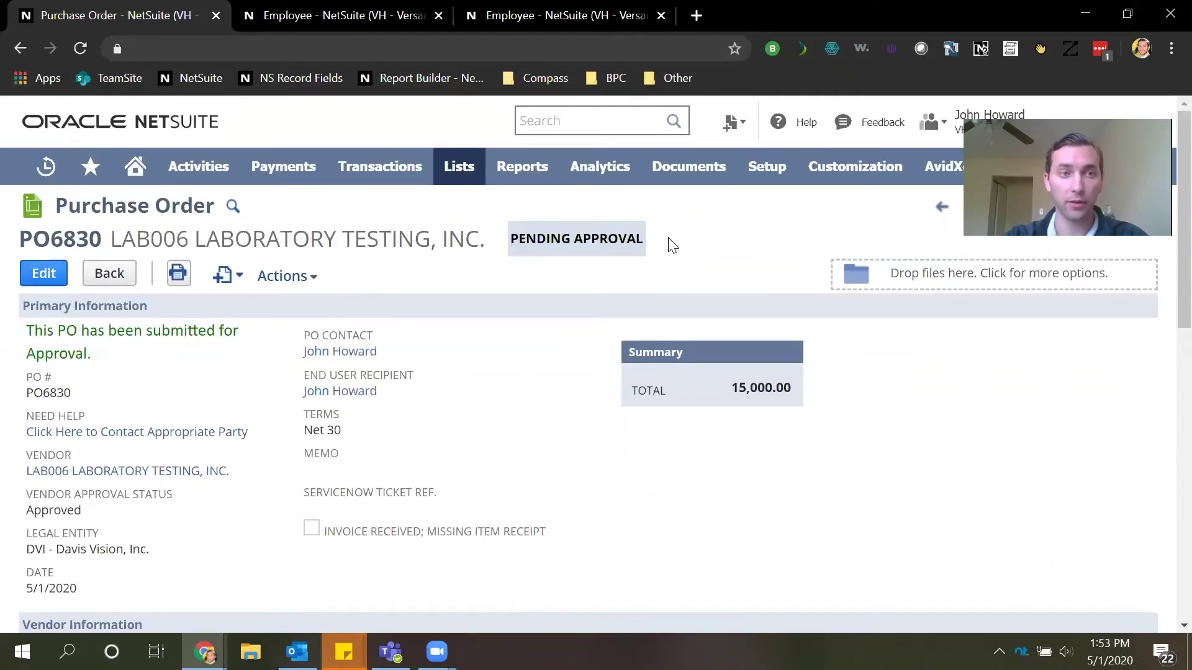
{"action": "left_click", "coordinate": [83, 48]}
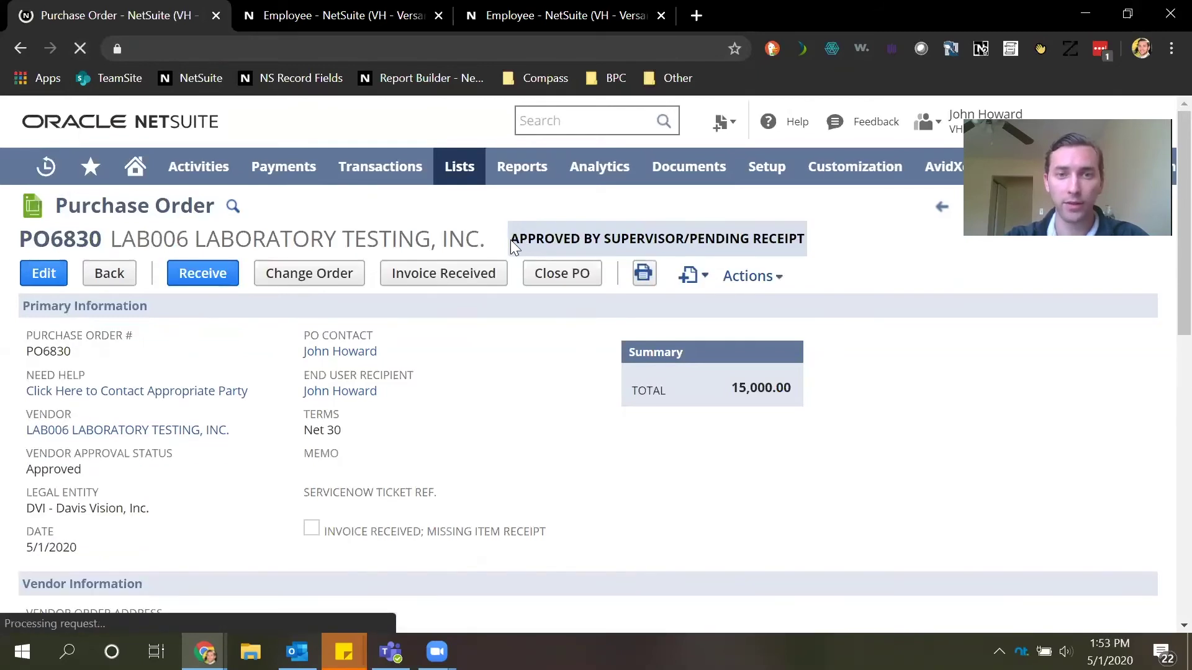
{"action": "left_click_drag", "start_coordinate": [512, 240], "coordinate": [638, 240]}
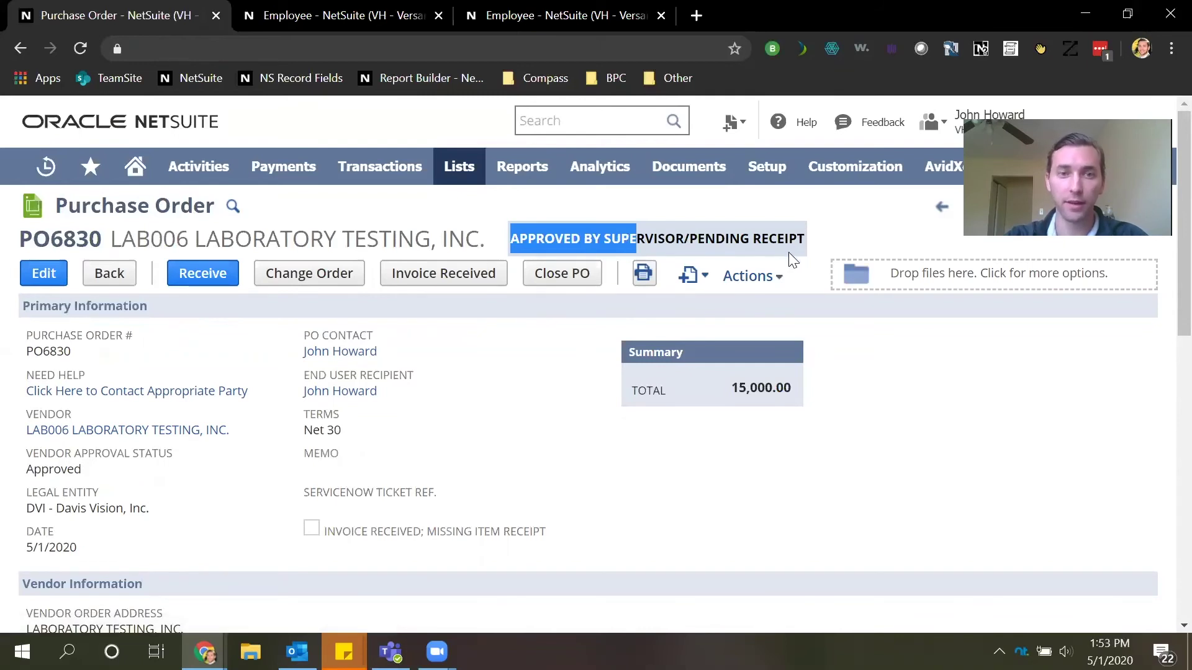
Display PO6830's Approver List, highlighting the supervisor's Approved row and 'Thank you!' note
{"action": "scroll", "coordinate": [782, 258], "scroll_direction": "down", "scroll_amount": 10}
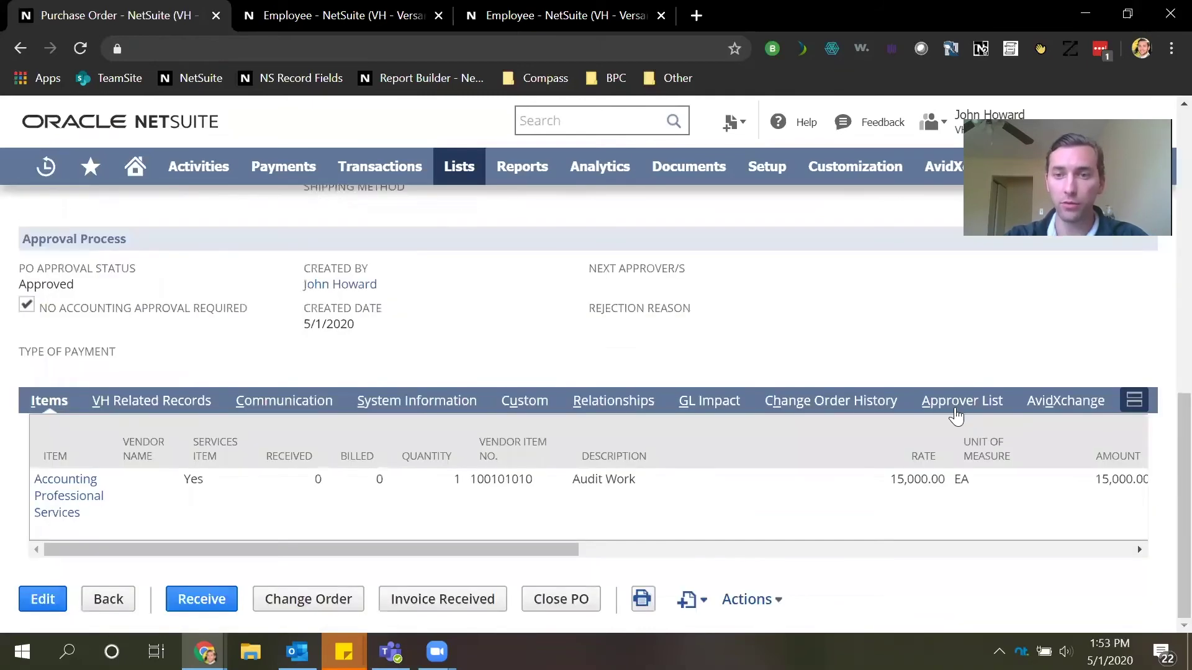
{"action": "left_click", "coordinate": [956, 411]}
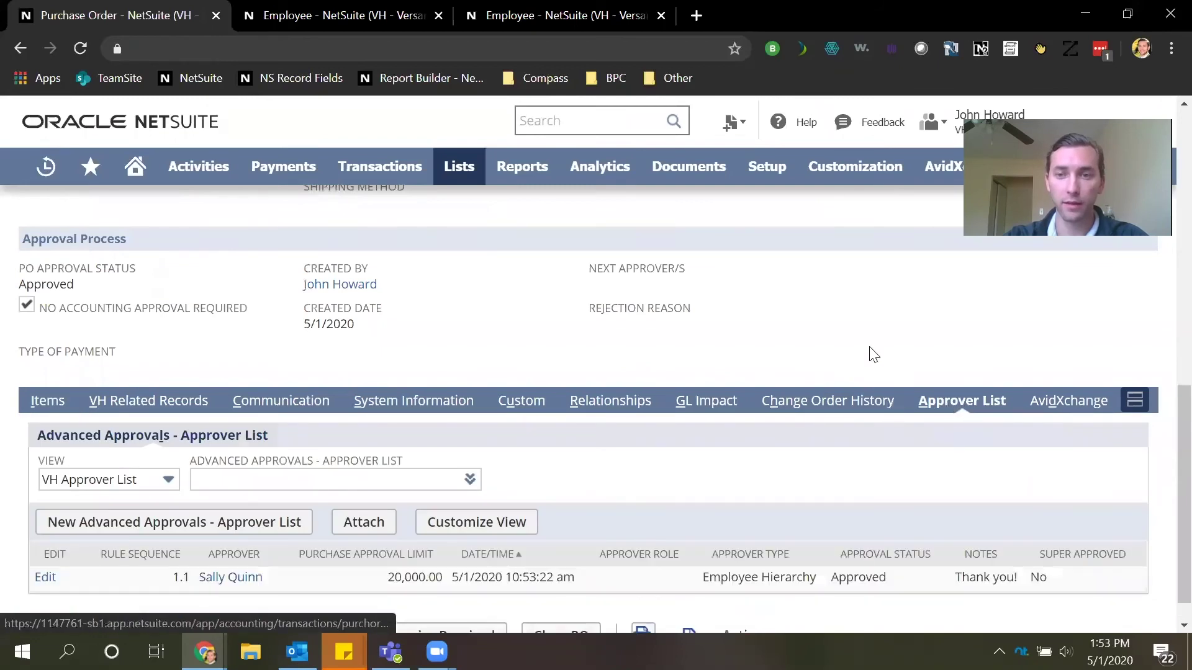
{"action": "scroll", "coordinate": [873, 354], "scroll_direction": "down", "scroll_amount": 1}
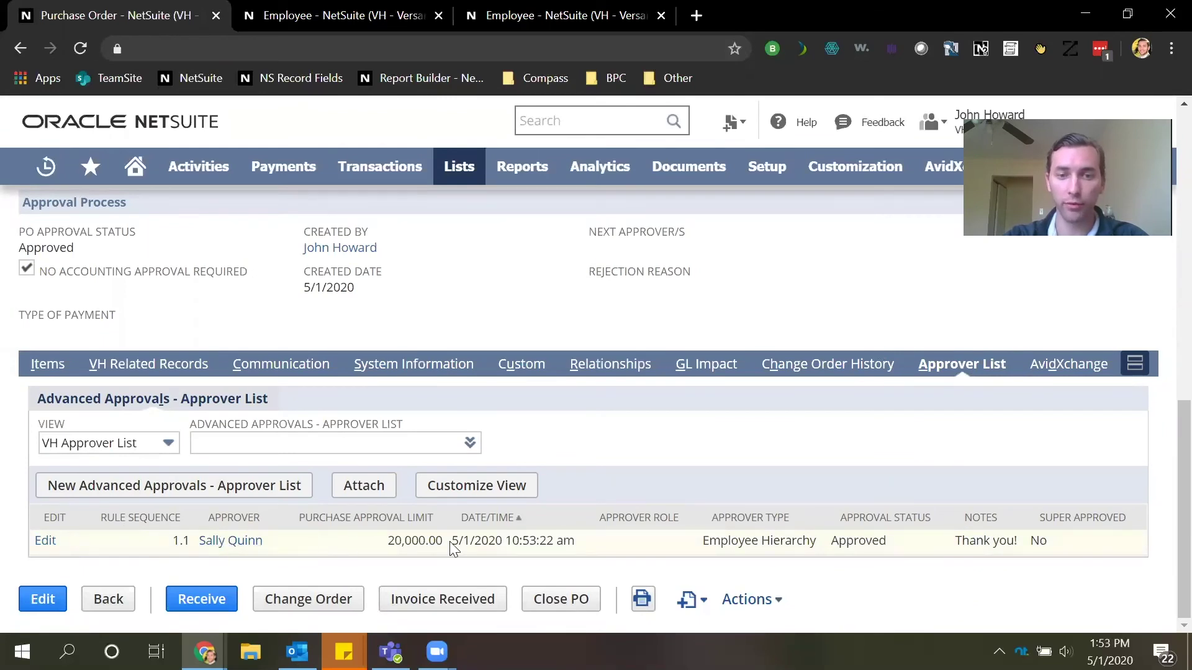
{"action": "double_click", "coordinate": [853, 547]}
{"action": "left_click", "coordinate": [1013, 546]}
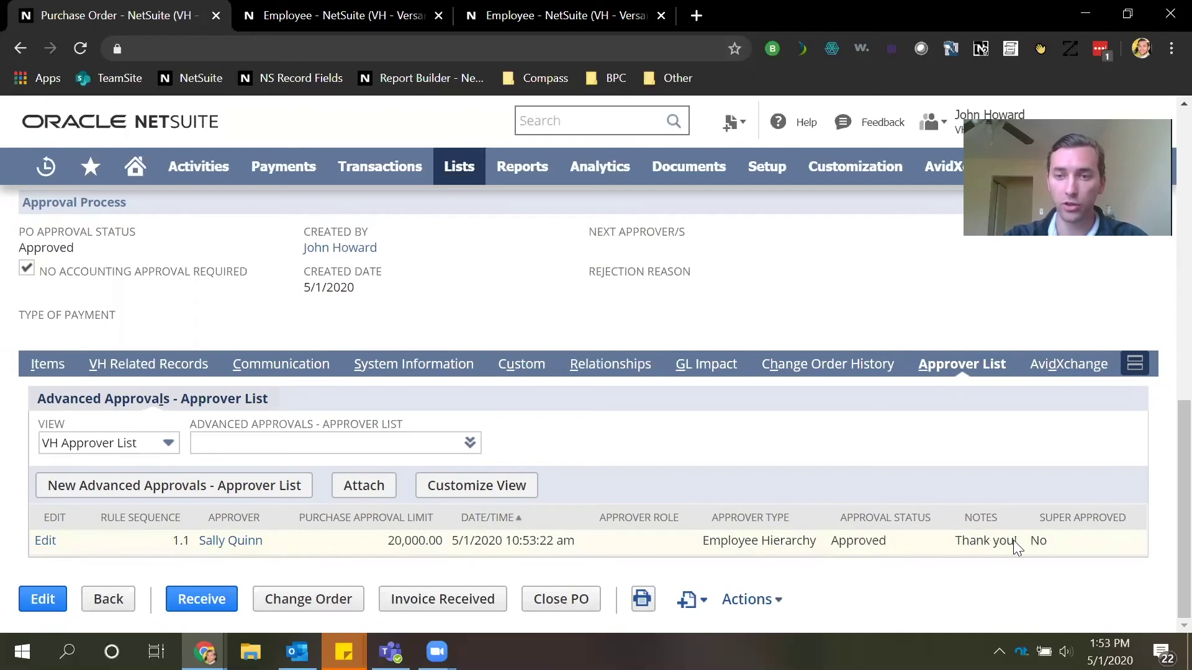
{"action": "left_click_drag", "start_coordinate": [1016, 541], "coordinate": [956, 541]}
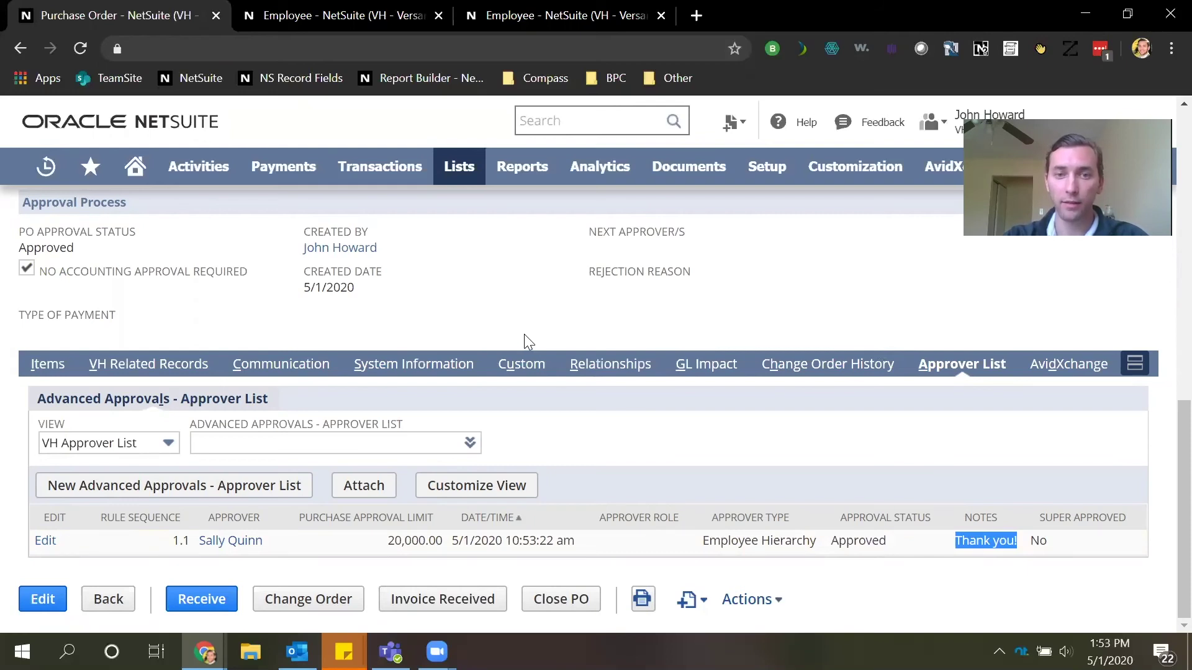
{"action": "scroll", "coordinate": [527, 341], "scroll_direction": "up", "scroll_amount": 10}
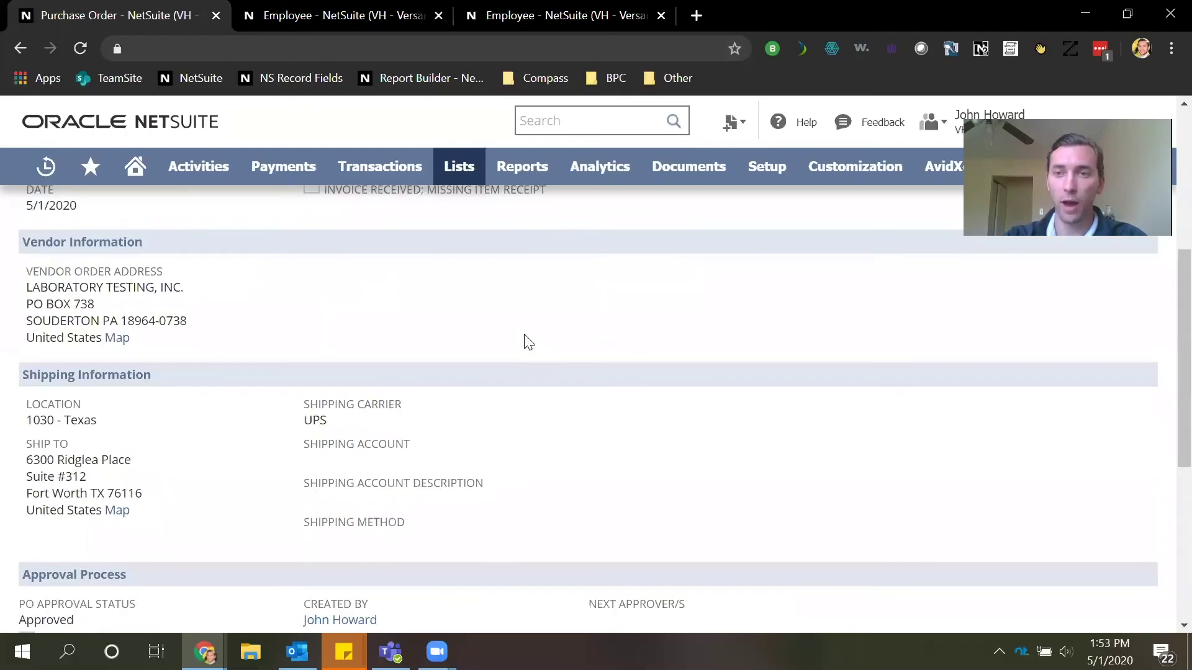